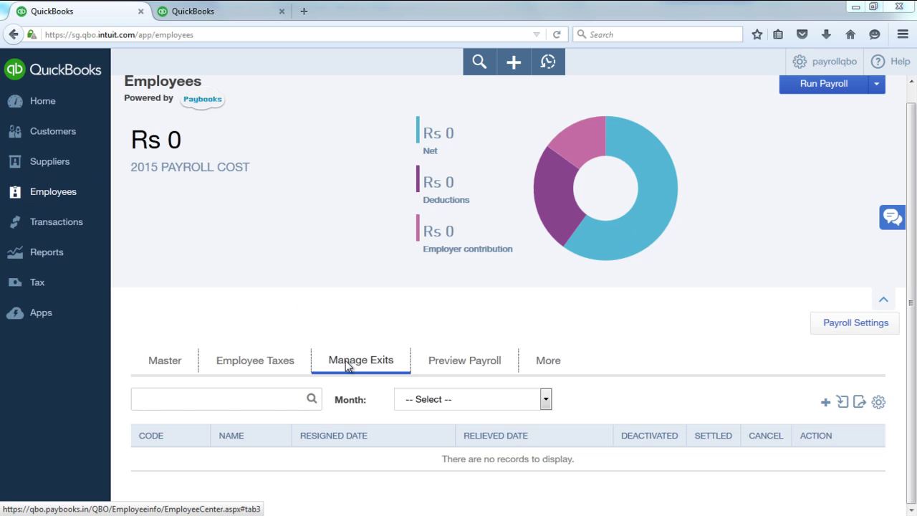
- Add an employee exit with resignation date 01/12/2015 and last working day 31/12/2015
left_click(826, 403)
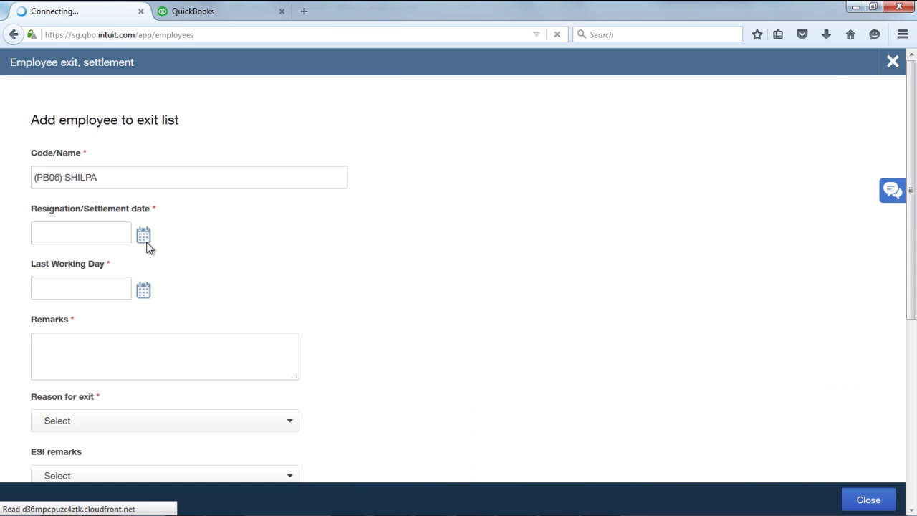
left_click(144, 242)
left_click(93, 301)
left_click(144, 289)
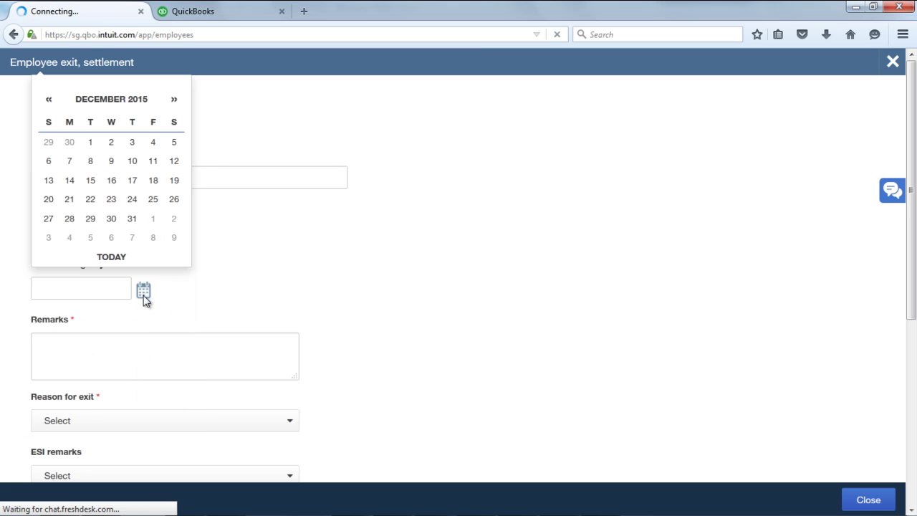
left_click(134, 223)
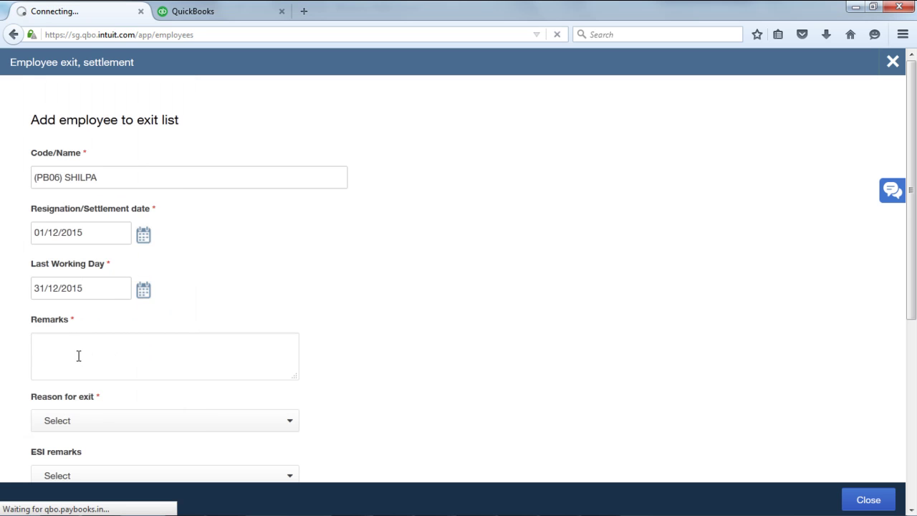
- Enter remarks 'Resignation', exit reason Cessation/Resigned/Termination and ESI remark Left Service
left_click(78, 355)
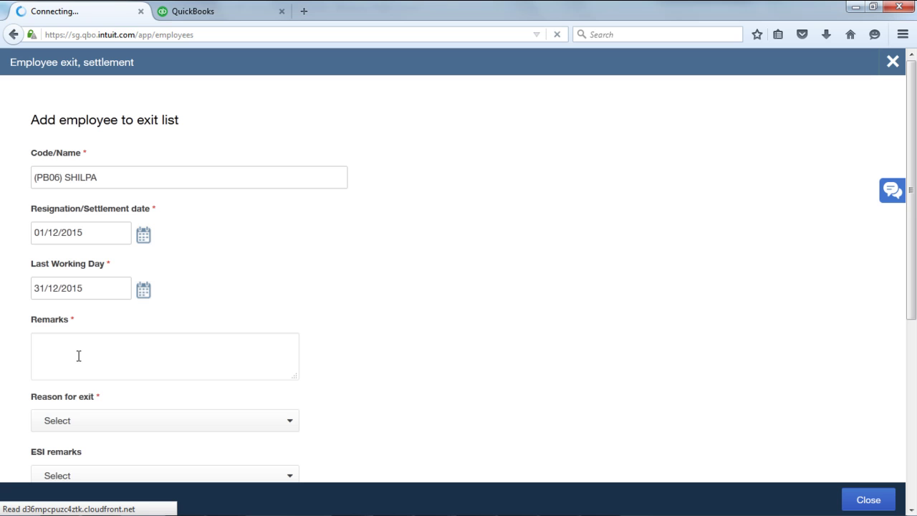
left_click(79, 356)
type("Resignation")
left_click(76, 422)
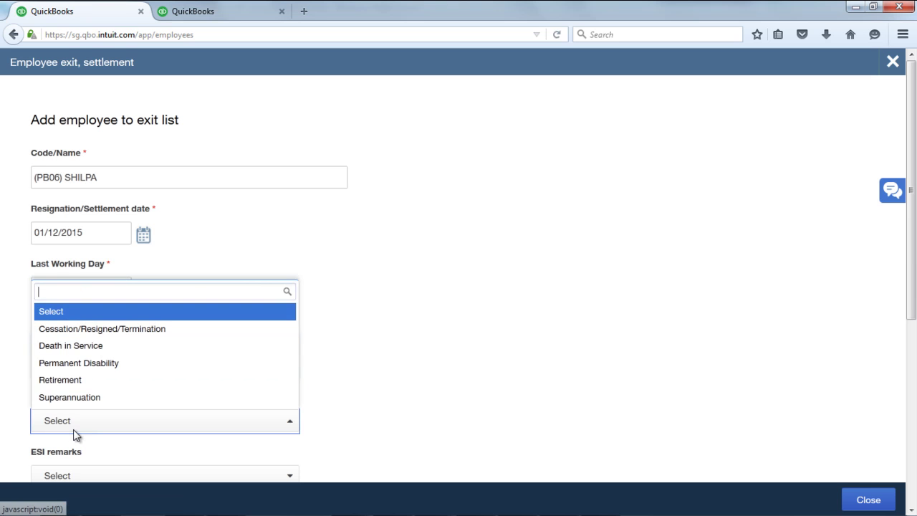
left_click(95, 329)
scroll(144, 332, "down", 3)
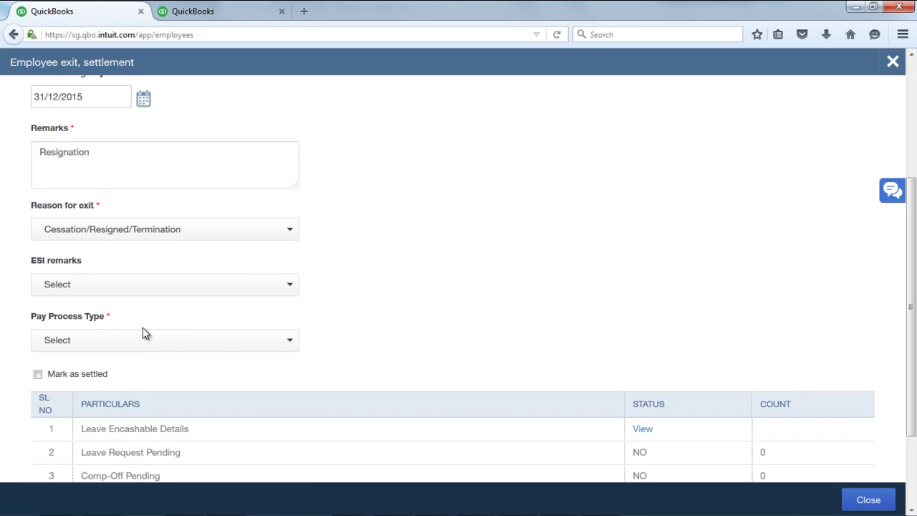
left_click(77, 286)
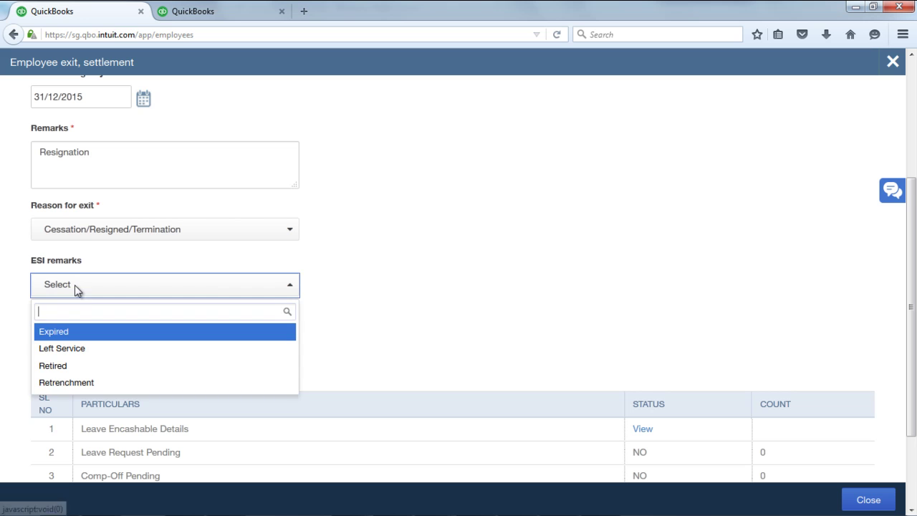
left_click(79, 350)
left_click(117, 344)
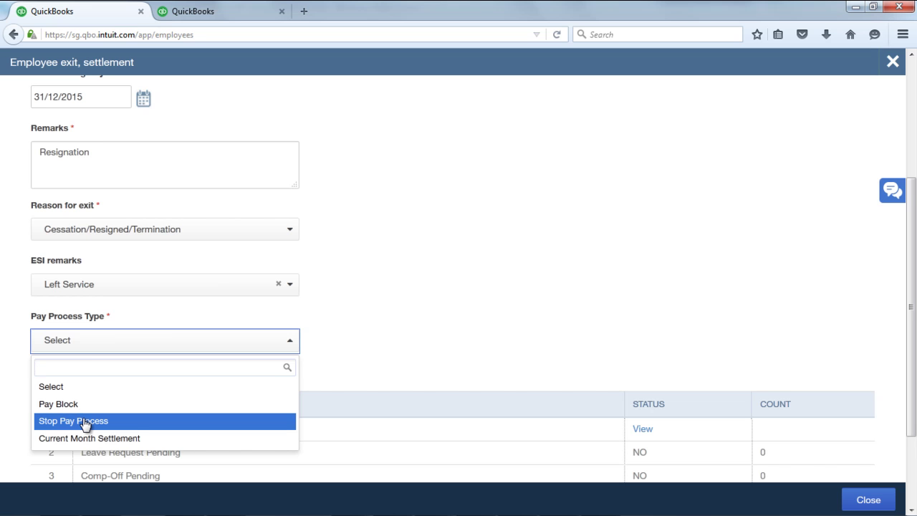
- Choose Current Month Settlement as the pay process type, then return to the Manage Exits list
key("Down")
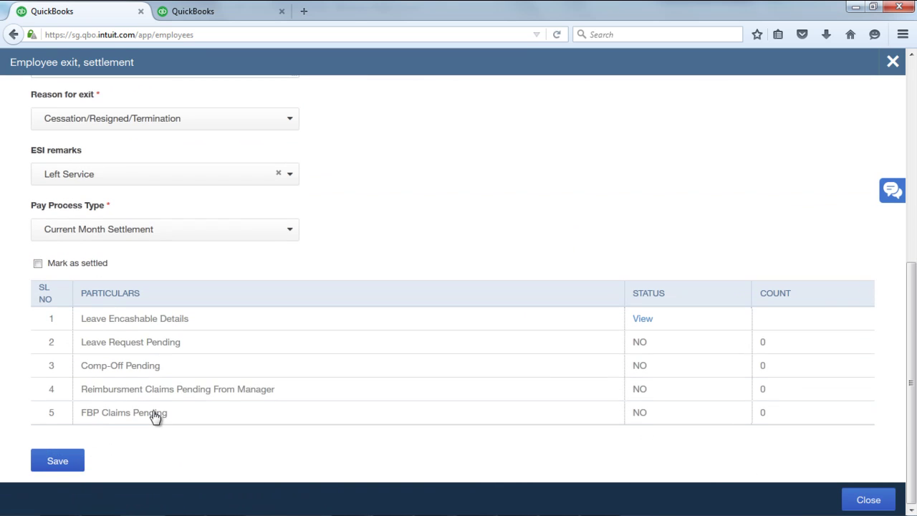
scroll(175, 391, "up", 5)
scroll(193, 342, "down", 5)
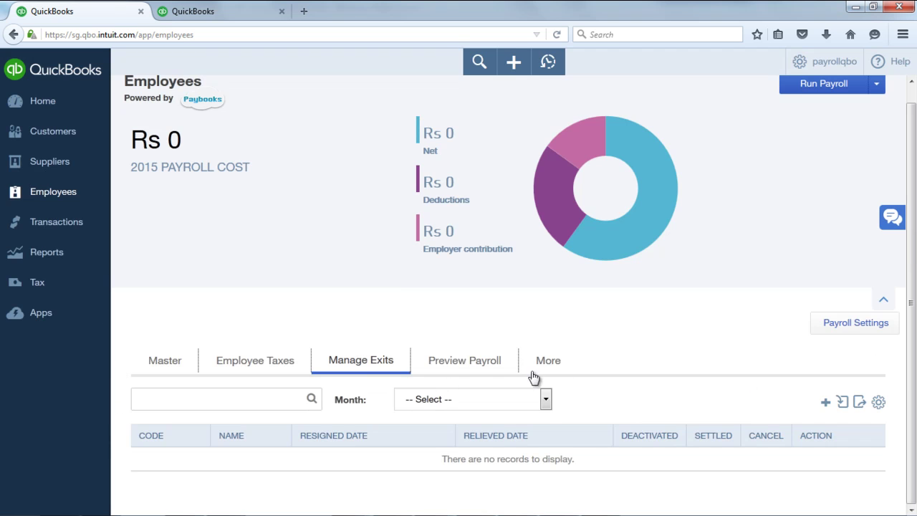
left_click(541, 399)
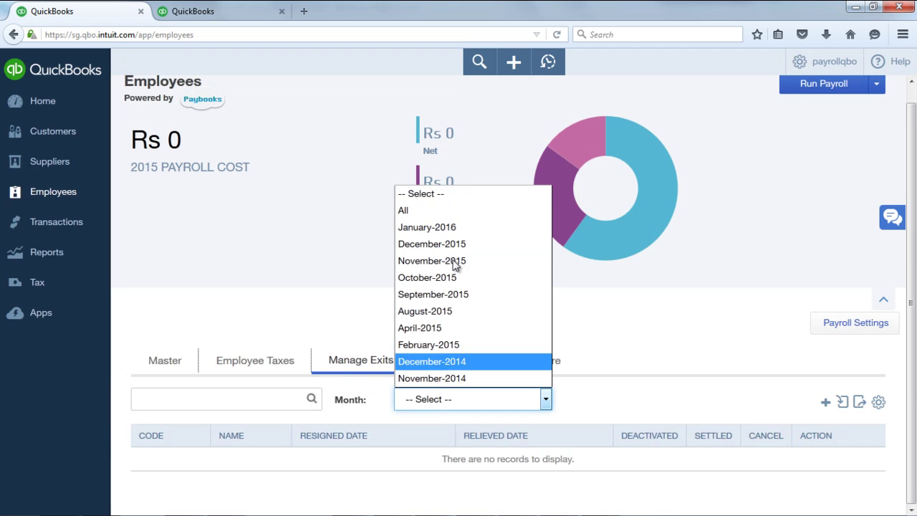
- List exits for All months and start processing the first exit row's settlement
left_click(439, 361)
scroll(479, 485, "down", 5)
left_click(844, 173)
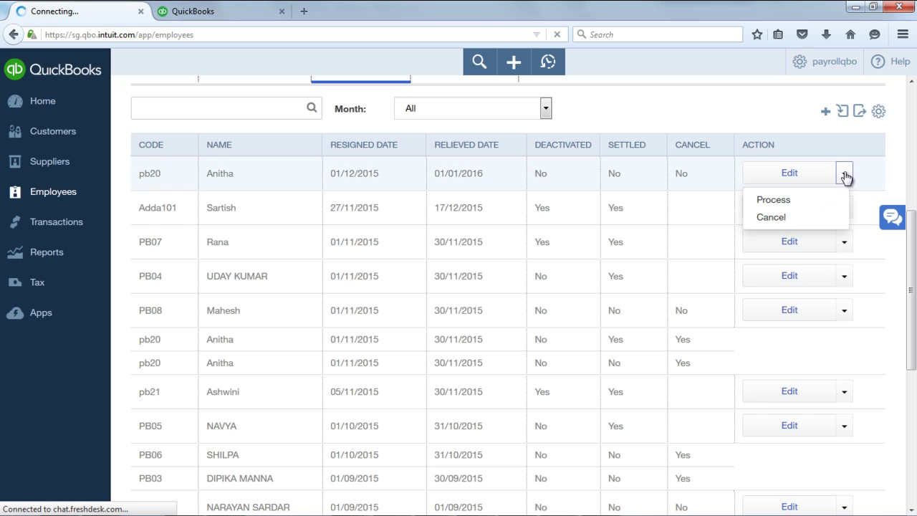
left_click(774, 200)
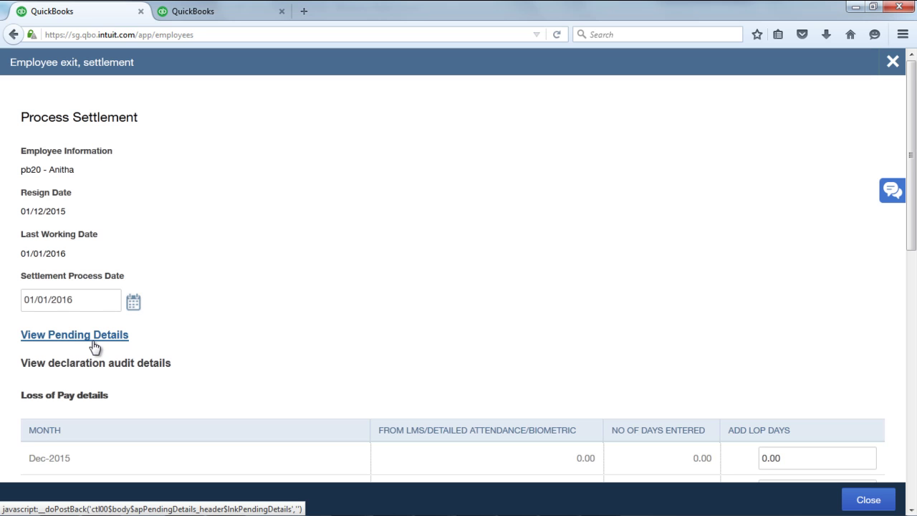
- Enter 5 loss-of-pay days for Dec-2015 on the Process Settlement form
scroll(95, 345, "down", 6)
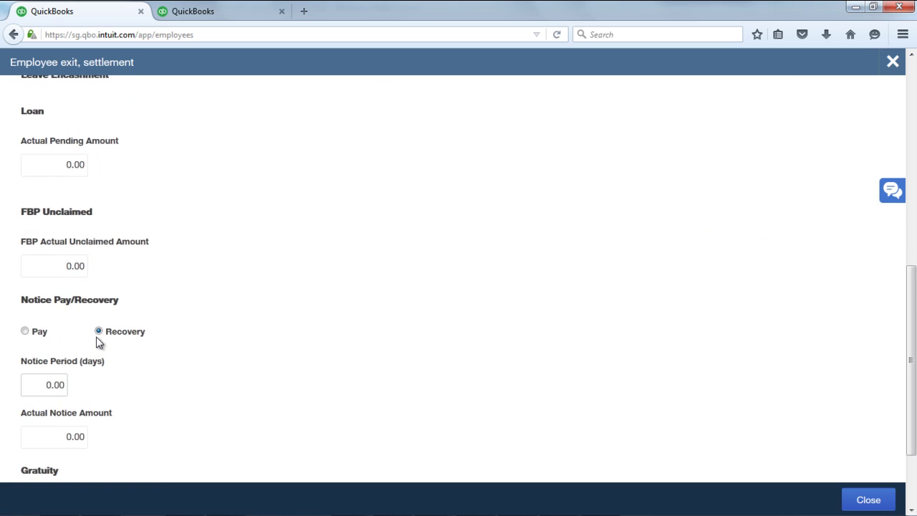
scroll(99, 343, "down", 1)
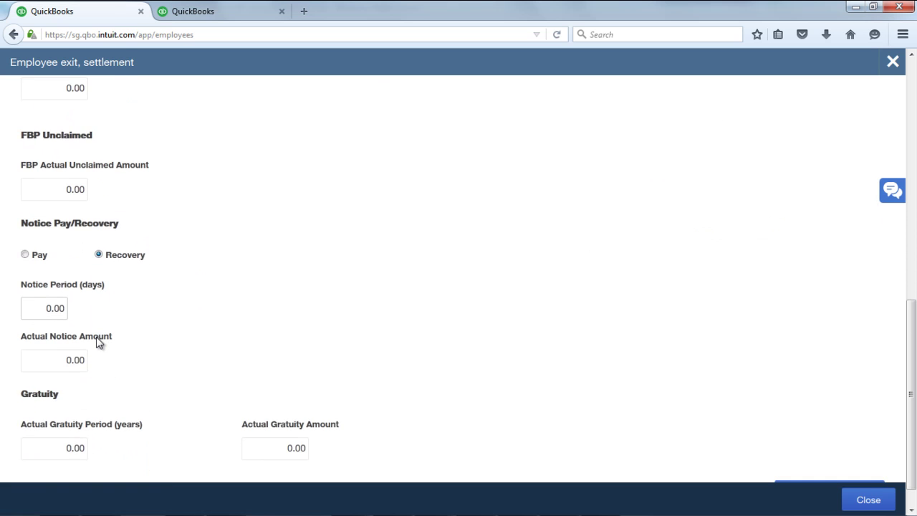
scroll(99, 343, "down", 1)
scroll(99, 343, "up", 5)
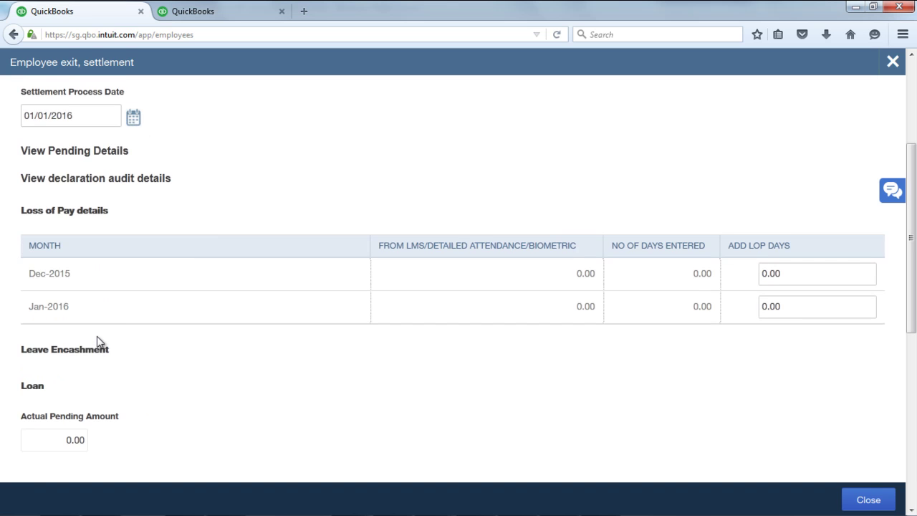
scroll(99, 344, "up", 1)
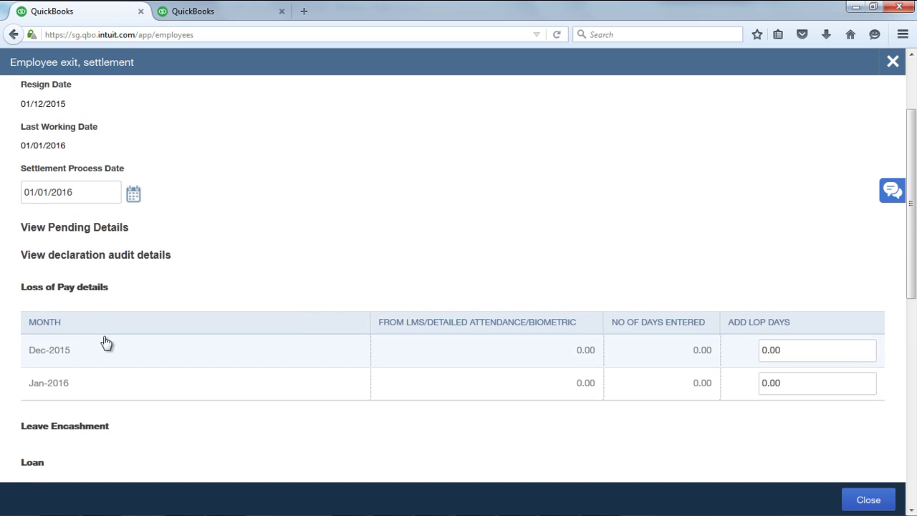
left_click(802, 351)
type("9")
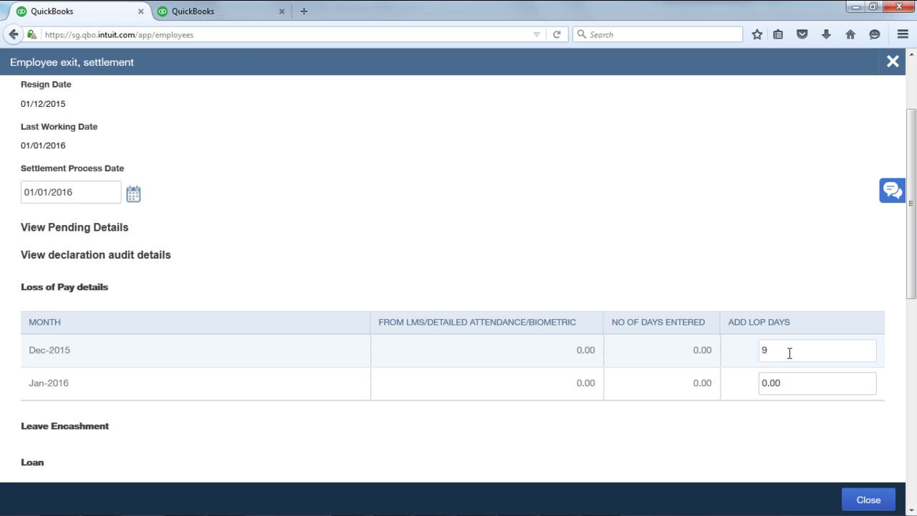
key("BackSpace")
type("1")
key("BackSpace")
type("5")
scroll(790, 353, "down", 3)
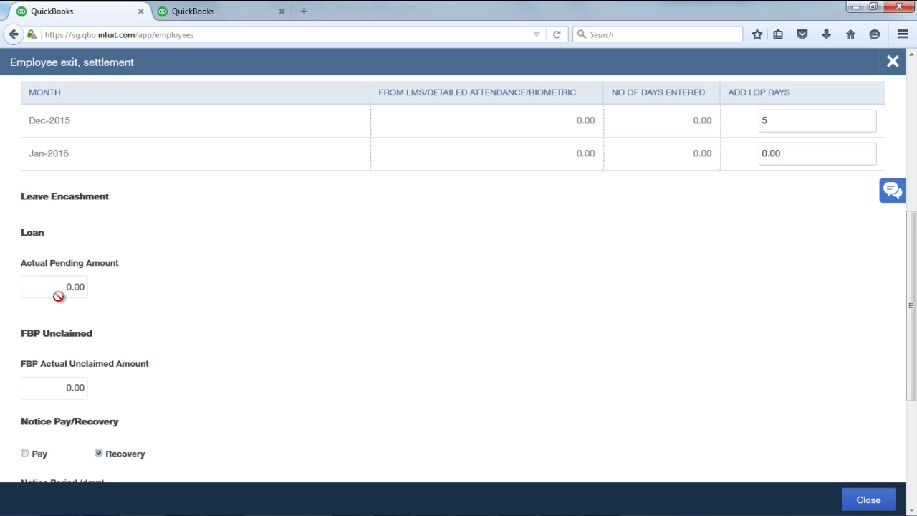
- Scroll the settlement form down to the Loan, FBP Unclaimed and Notice Pay/Recovery sections
scroll(75, 347, "down", 2)
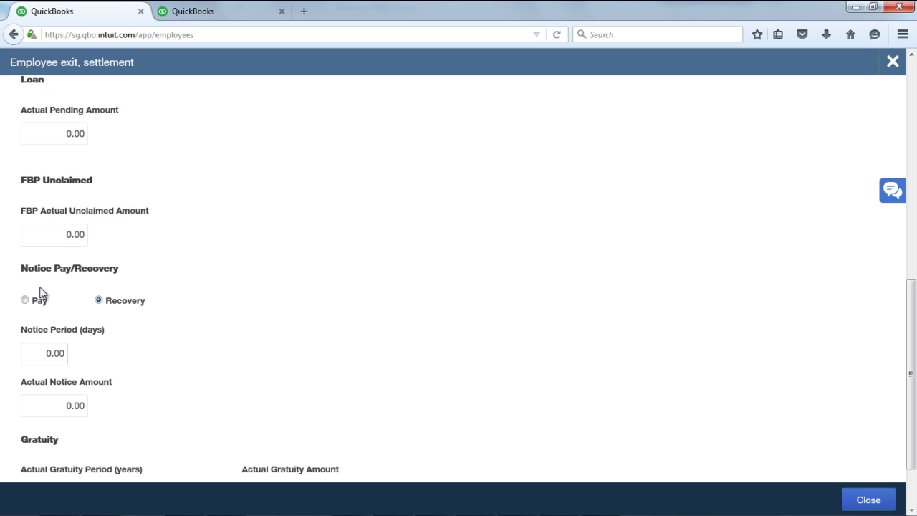
- Keep the notice set to Recovery and enter a notice period of 8 days
left_click(26, 302)
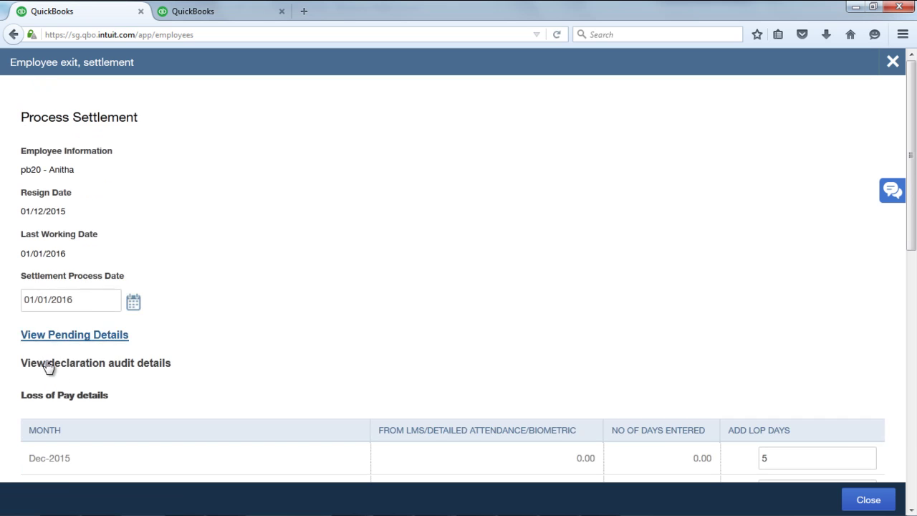
scroll(47, 322, "down", 10)
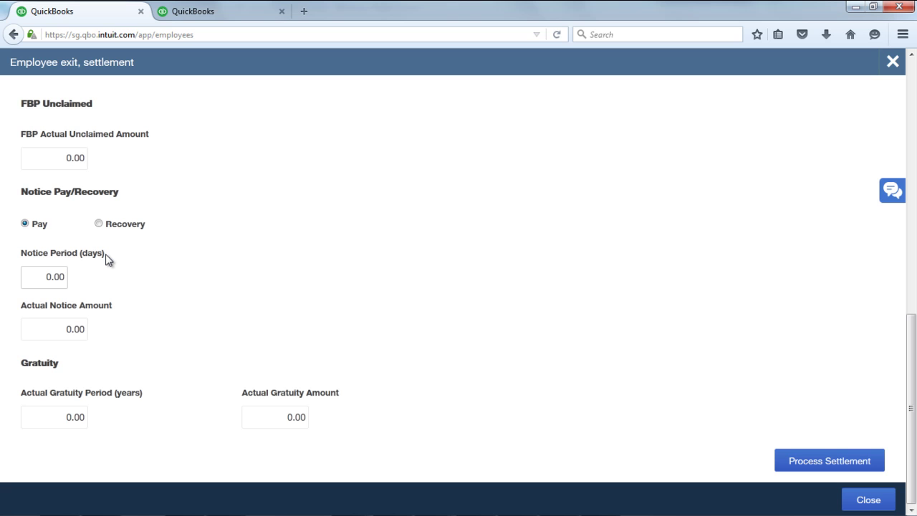
left_click(98, 224)
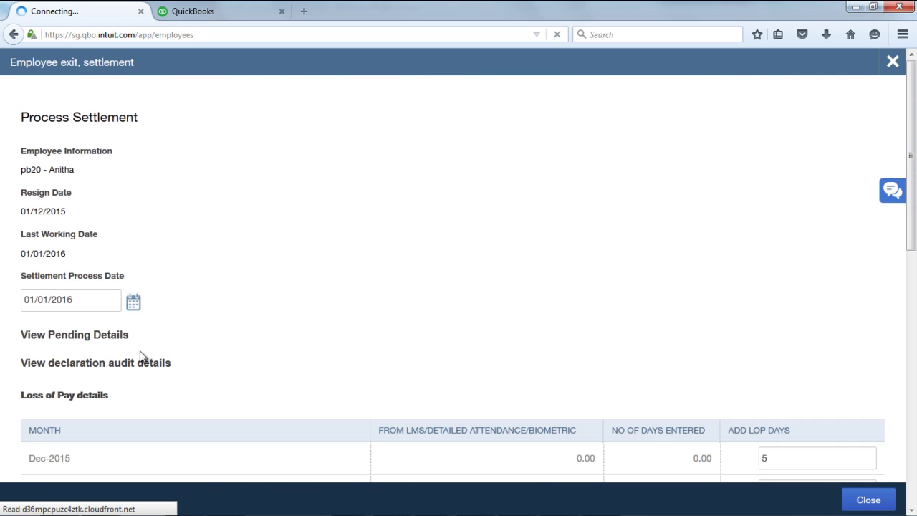
scroll(137, 348, "down", 5)
scroll(137, 345, "down", 3)
left_click(79, 307)
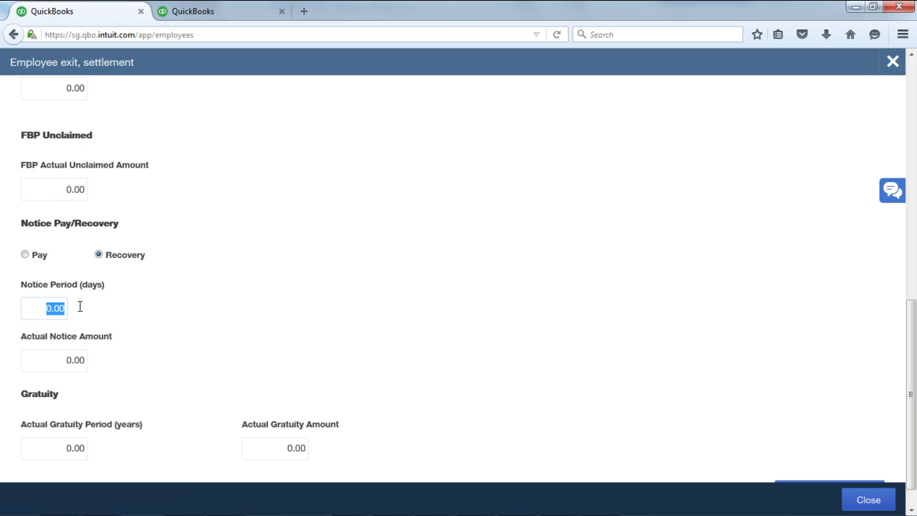
type("8")
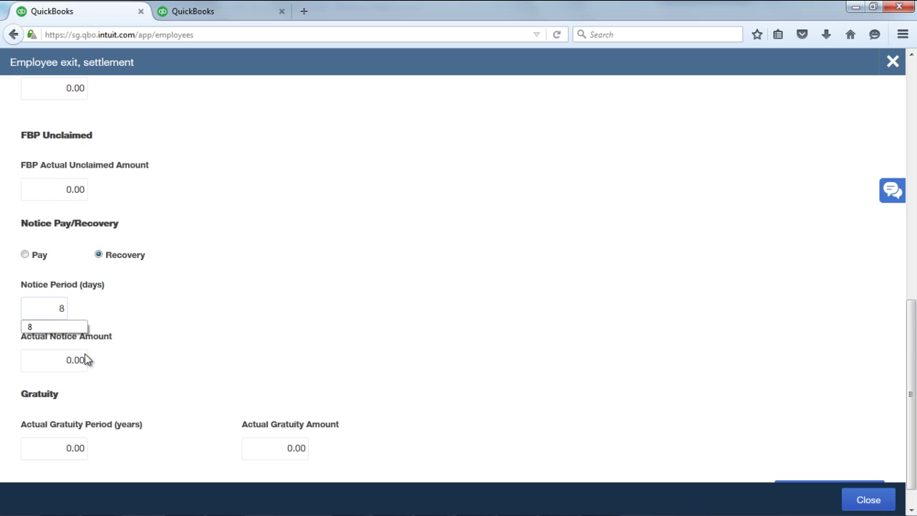
left_click(63, 358)
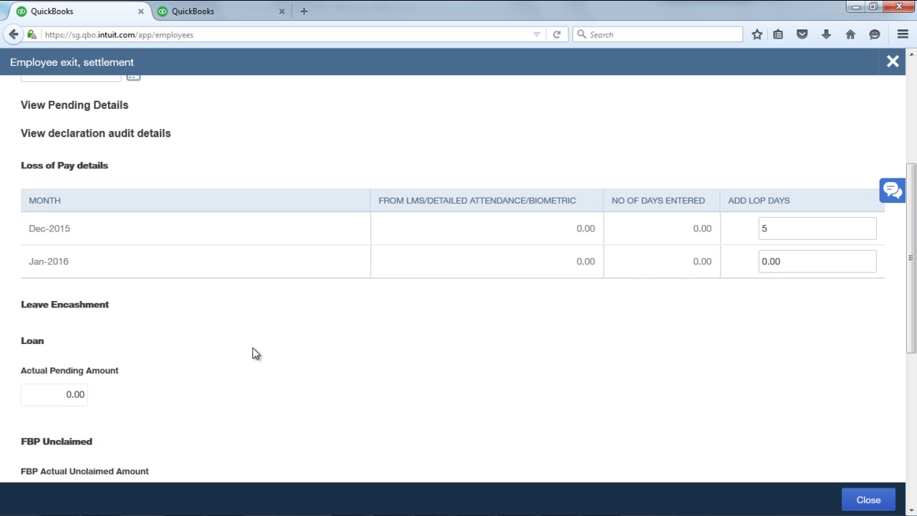
scroll(255, 354, "down", 3)
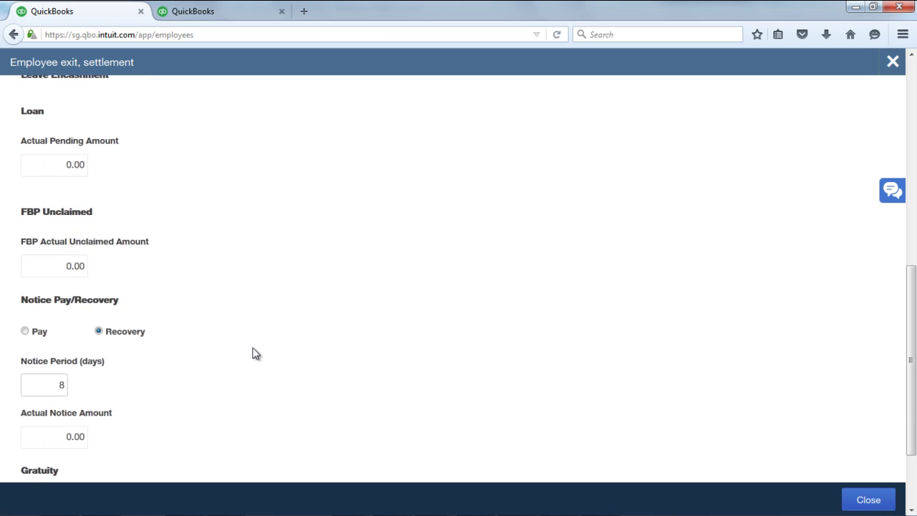
scroll(255, 353, "down", 2)
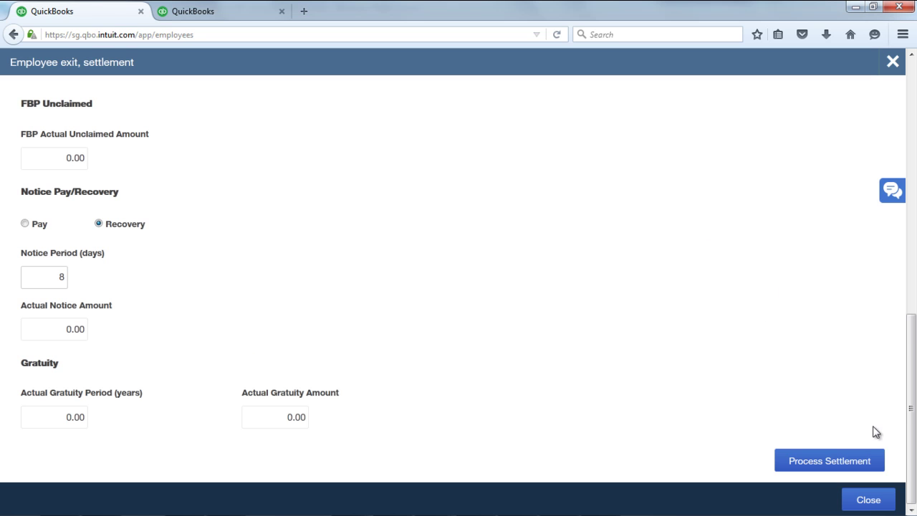
- Process the settlement and continue past the adjustment components to the 16,373.00 summary
left_click(829, 461)
scroll(402, 186, "down", 3)
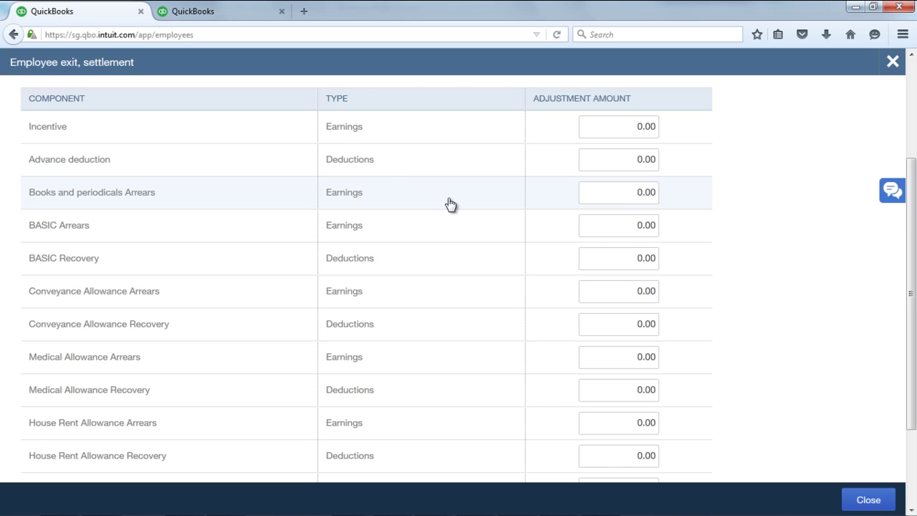
scroll(540, 265, "down", 3)
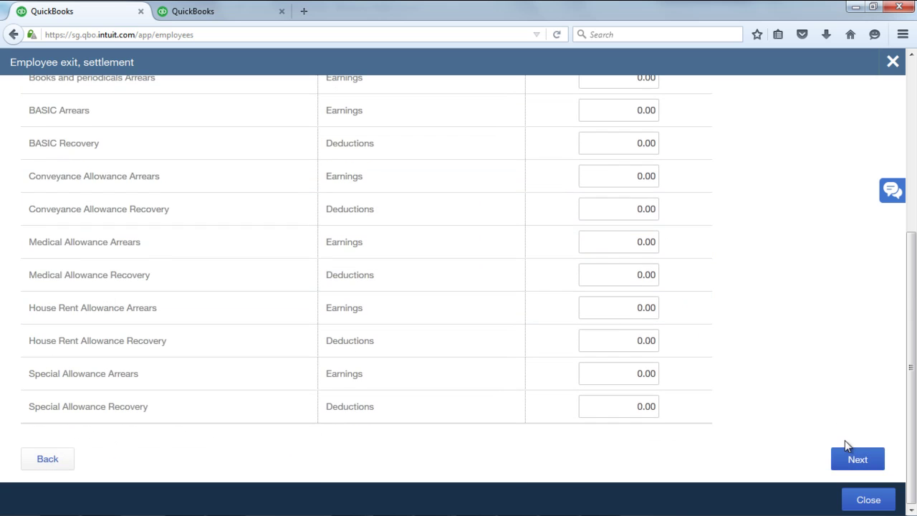
left_click(856, 459)
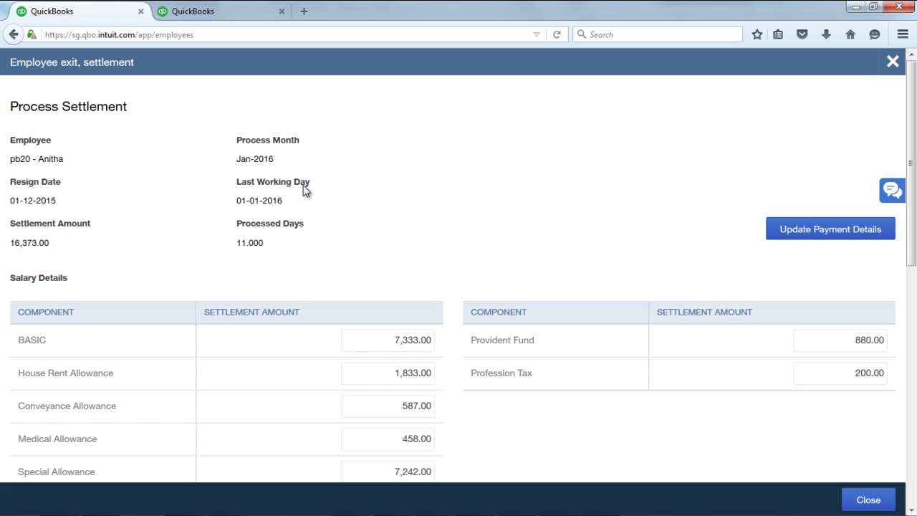
- Enter and apply an Adjustable IT amount of 2000 on the settlement summary
scroll(303, 194, "down", 3)
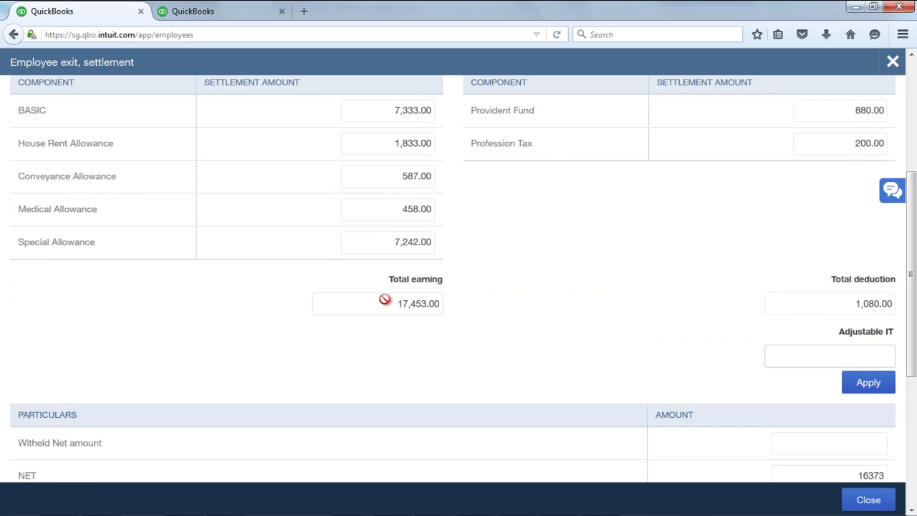
scroll(385, 293, "up", 3)
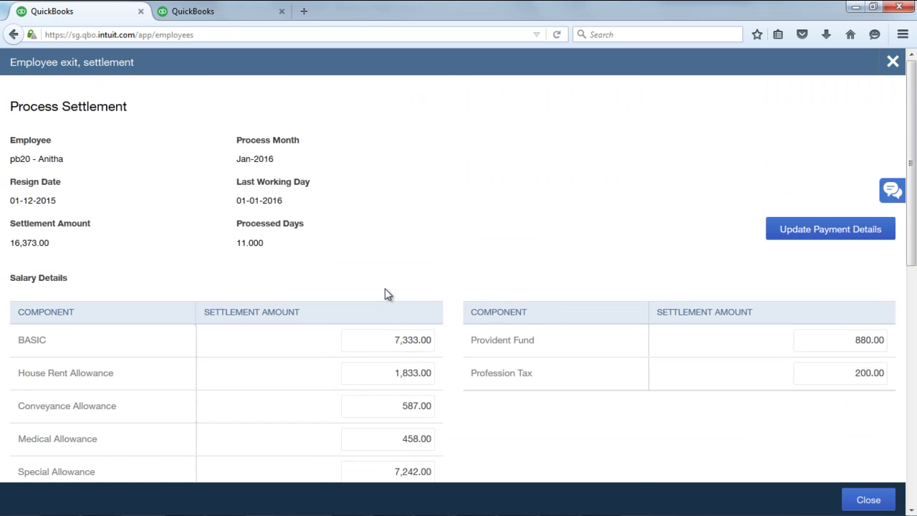
scroll(385, 293, "down", 2)
left_click(833, 433)
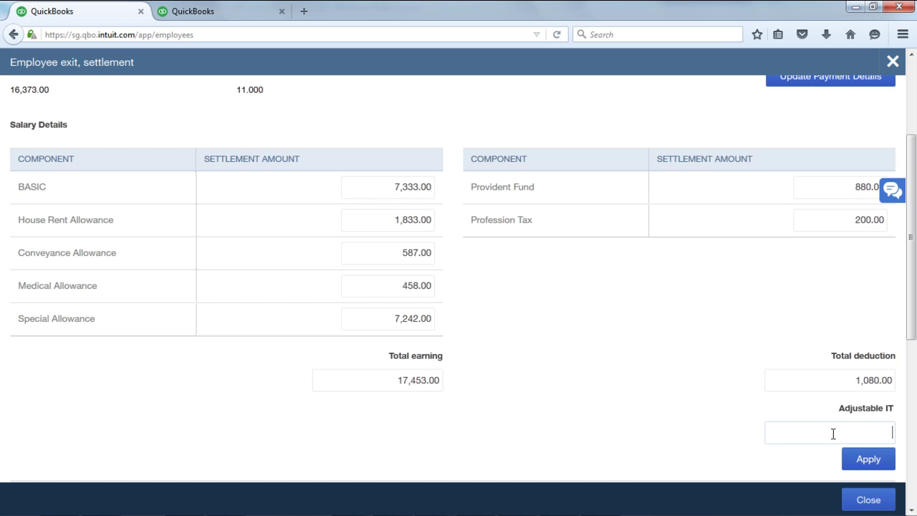
type("2000")
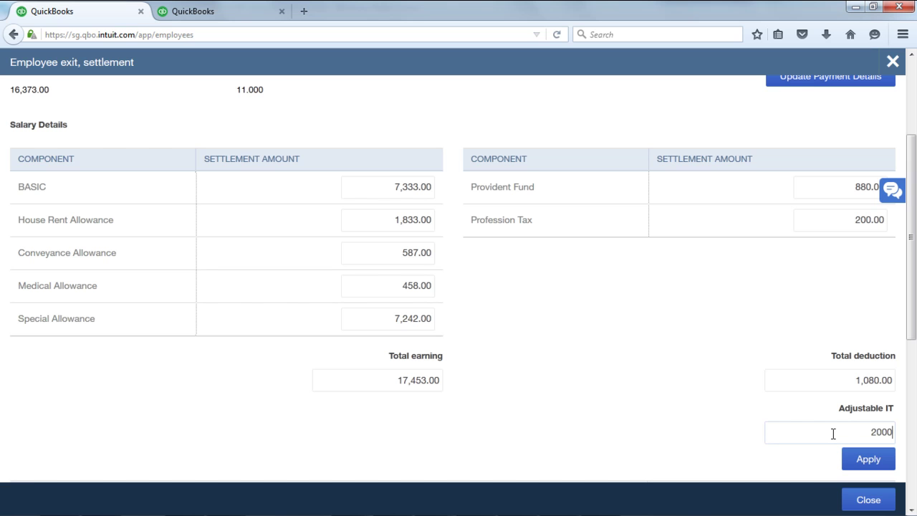
left_click(886, 465)
scroll(256, 109, "down", 5)
scroll(597, 219, "down", 1)
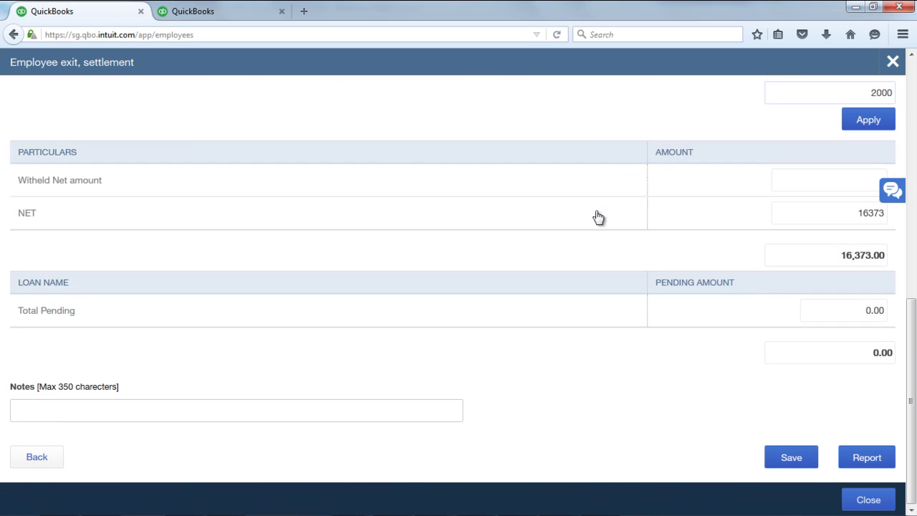
- Generate the settlement report showing earnings 87,044.00, deductions 7,552.00 and net 79492.00
left_click(878, 466)
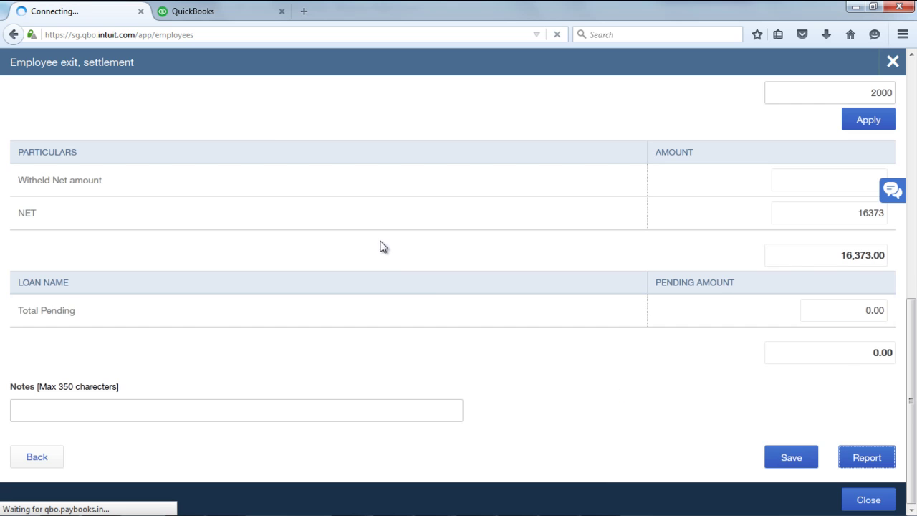
scroll(689, 221, "down", 2)
scroll(692, 222, "down", 2)
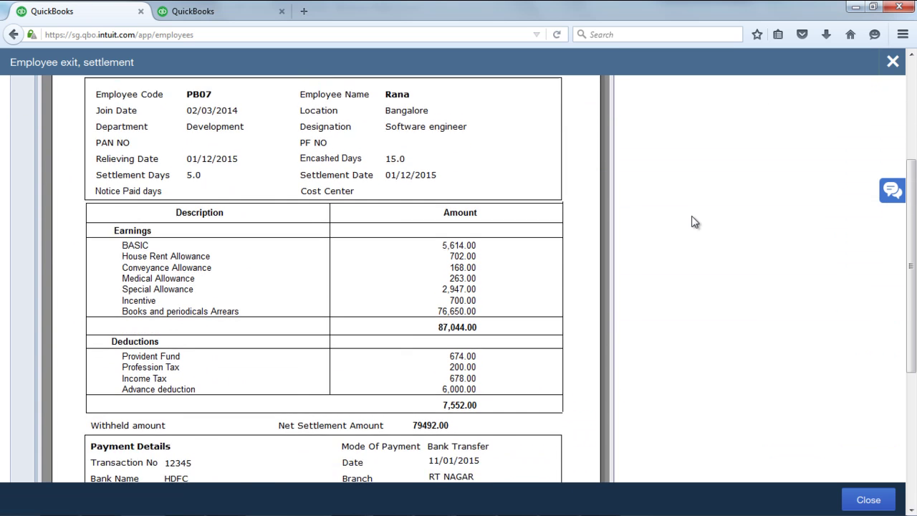
scroll(381, 293, "down", 1)
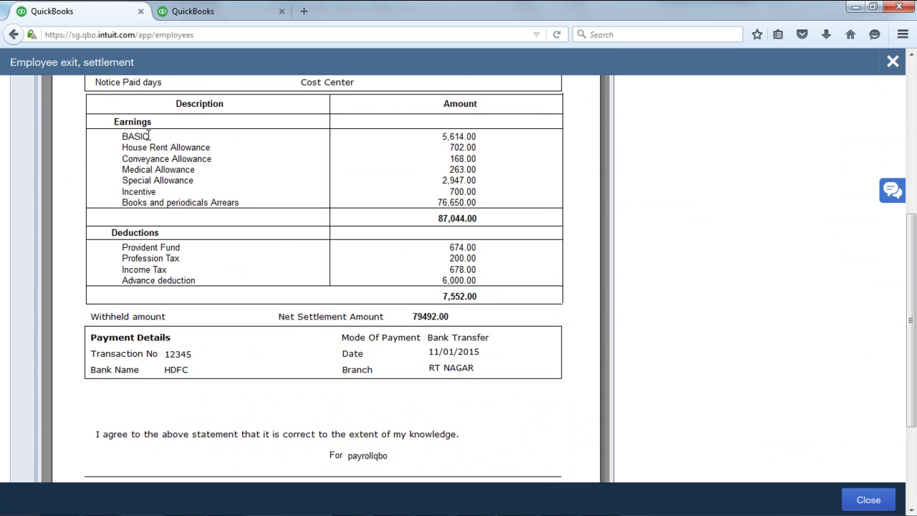